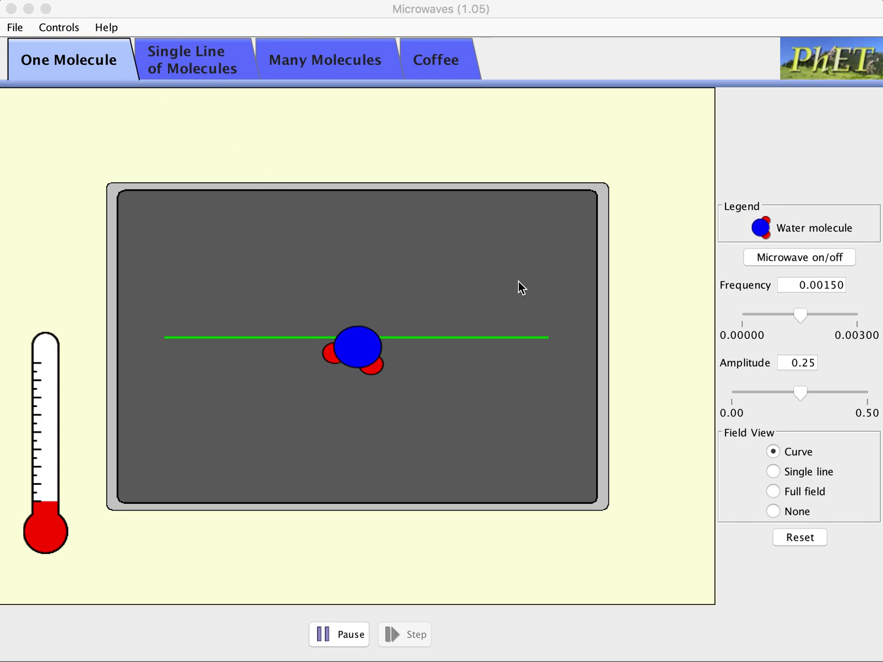
# Turn on the microwave for the single molecule and vary its frequency to 0.00036, 0.00300 and back to 0.00150
pyautogui.click(773, 257)
pyautogui.click(773, 256)
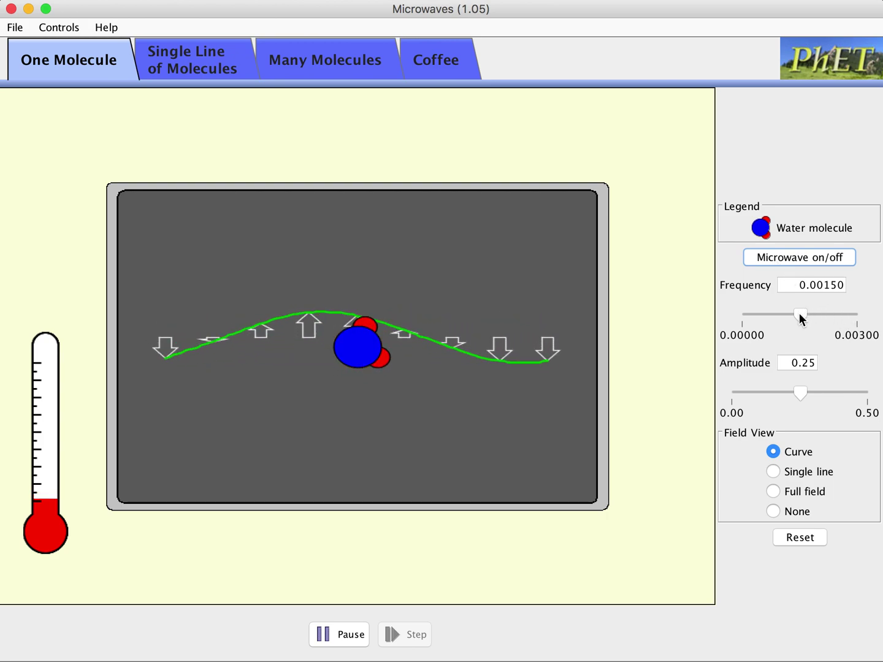
pyautogui.moveTo(800, 317); pyautogui.dragTo(755, 315)
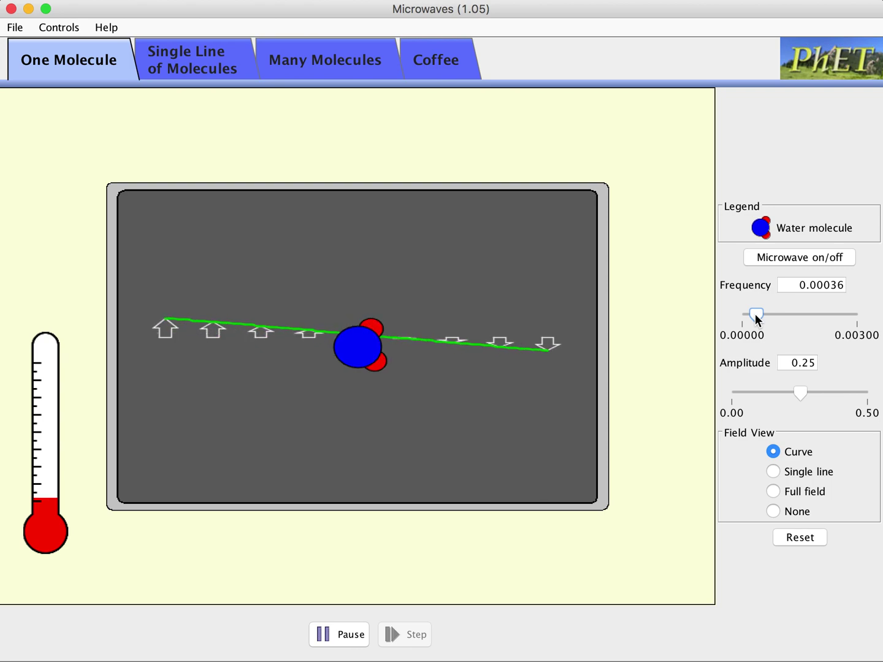
pyautogui.moveTo(757, 317); pyautogui.dragTo(867, 323)
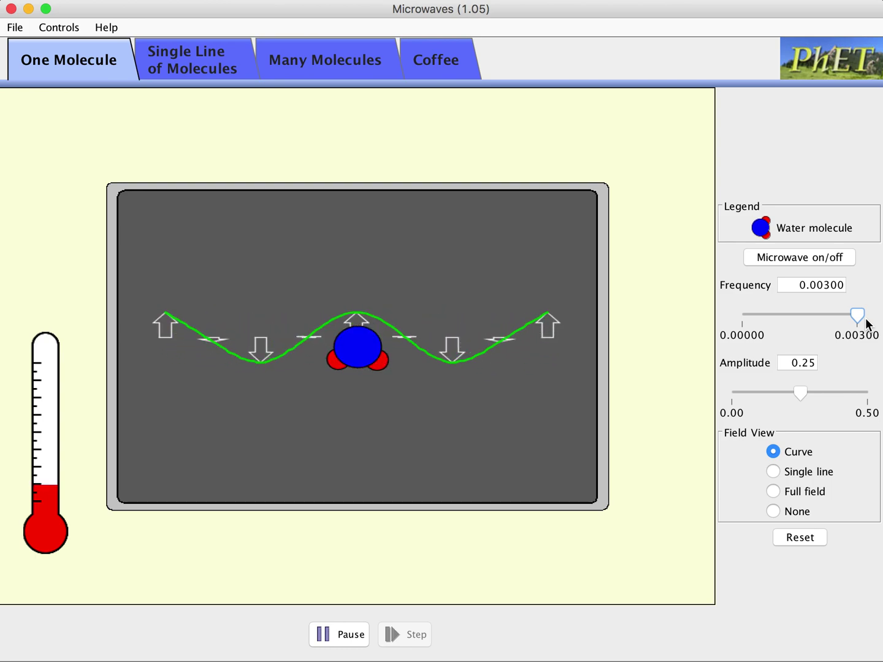
pyautogui.moveTo(860, 316); pyautogui.dragTo(805, 316)
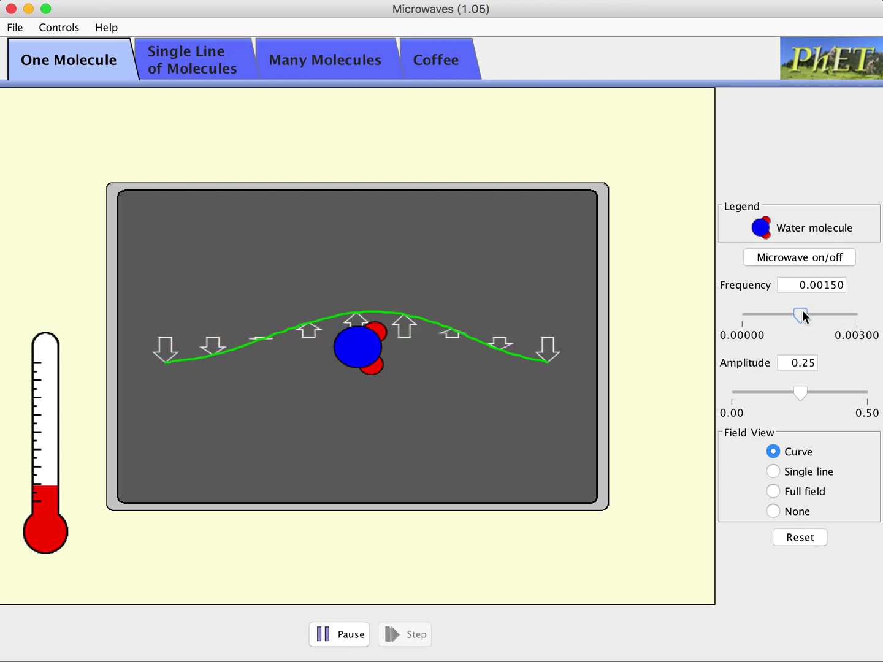
# Raise the microwave amplitude for the single molecule to 0.50 and return it to 0.25
pyautogui.click(801, 393)
pyautogui.moveTo(859, 402); pyautogui.dragTo(873, 406)
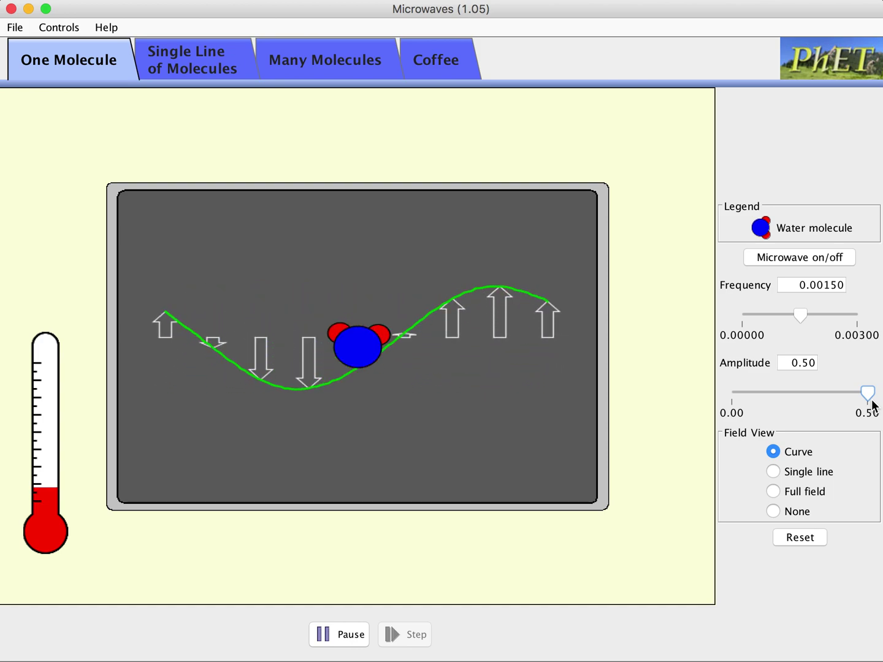
pyautogui.moveTo(868, 393); pyautogui.dragTo(801, 394)
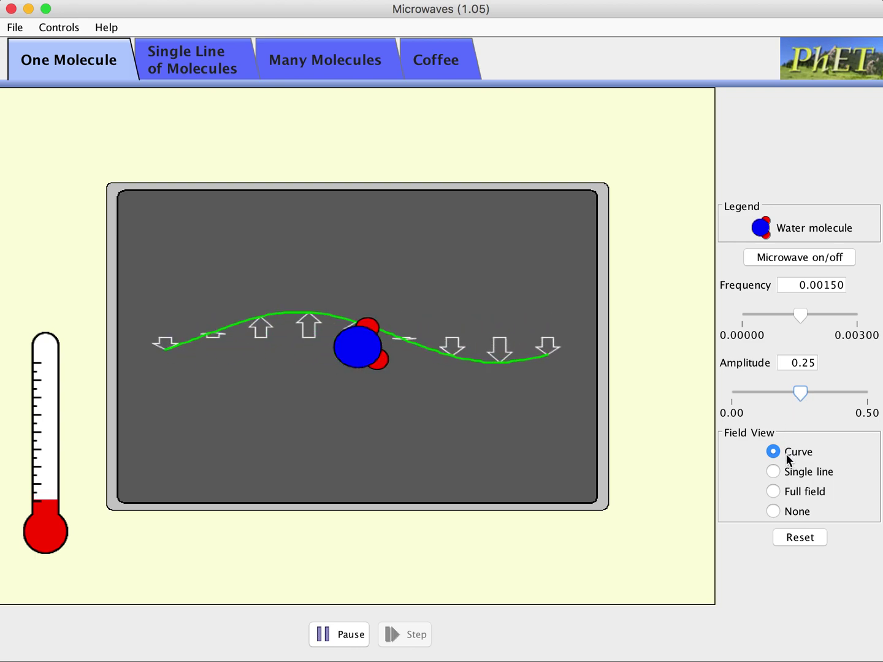
# Display the single molecule's field as Single line and switch it to Full field
pyautogui.click(773, 472)
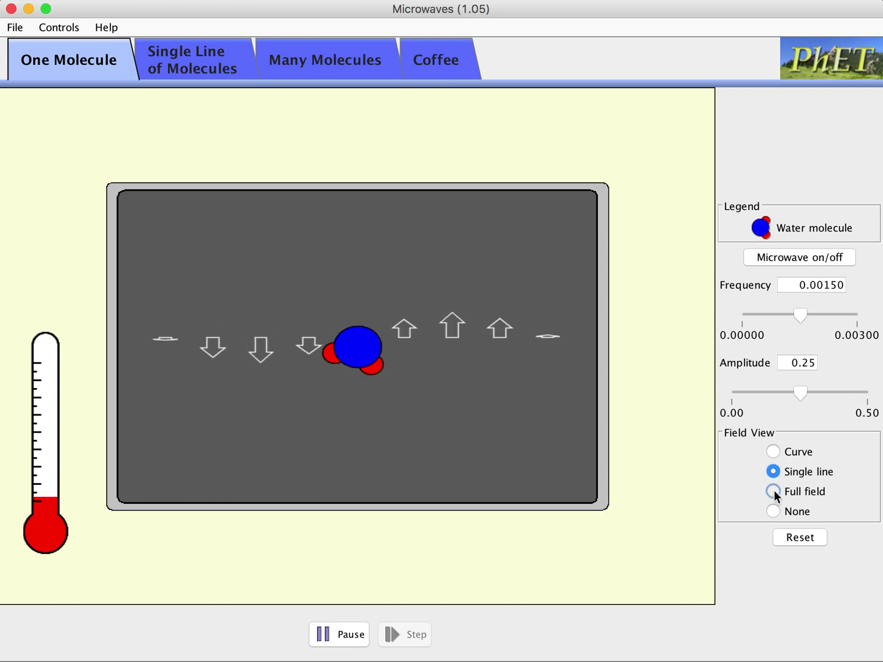
pyautogui.click(774, 491)
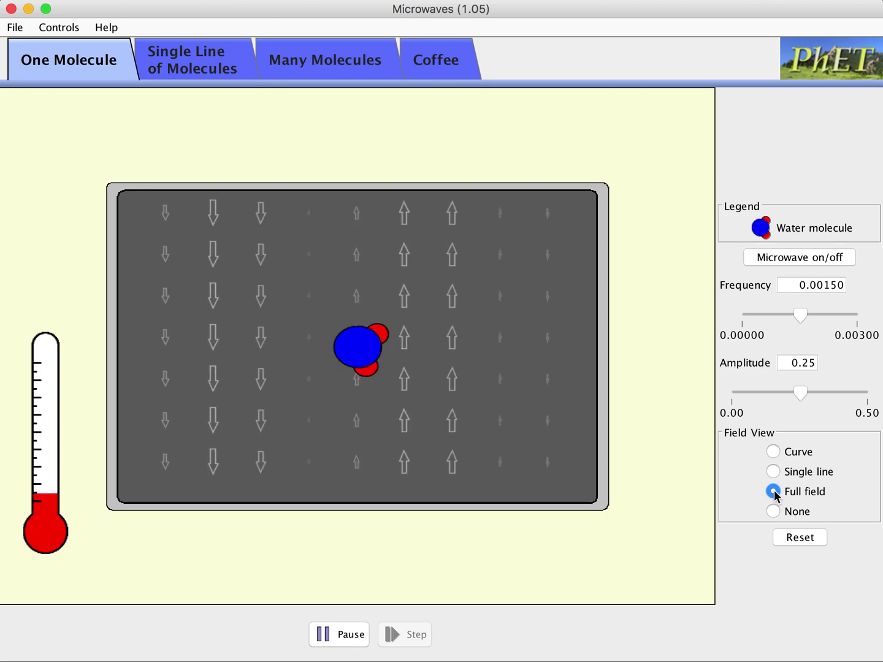
# Open the Single Line of Molecules simulation and turn on its microwave
pyautogui.click(232, 54)
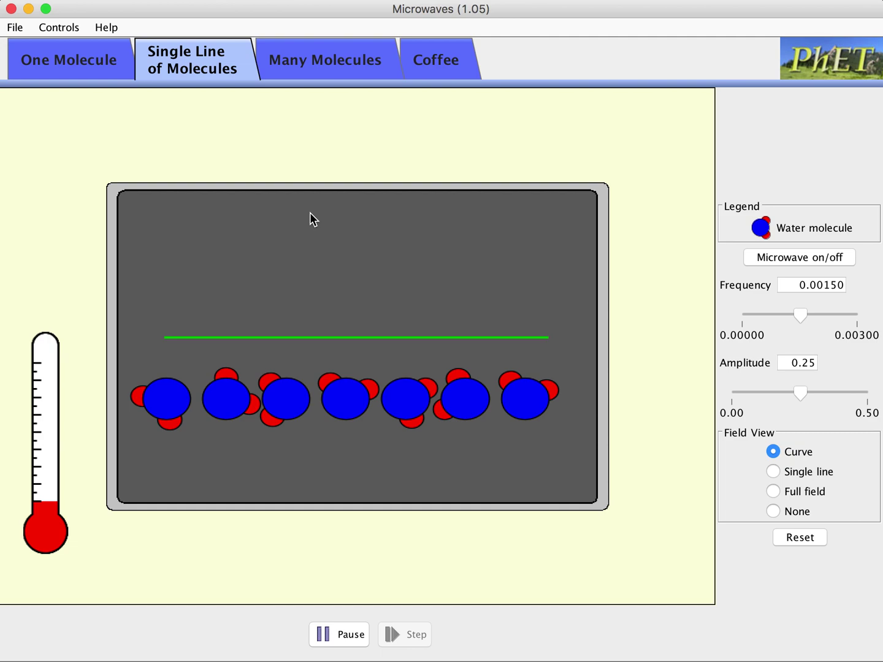
pyautogui.click(793, 257)
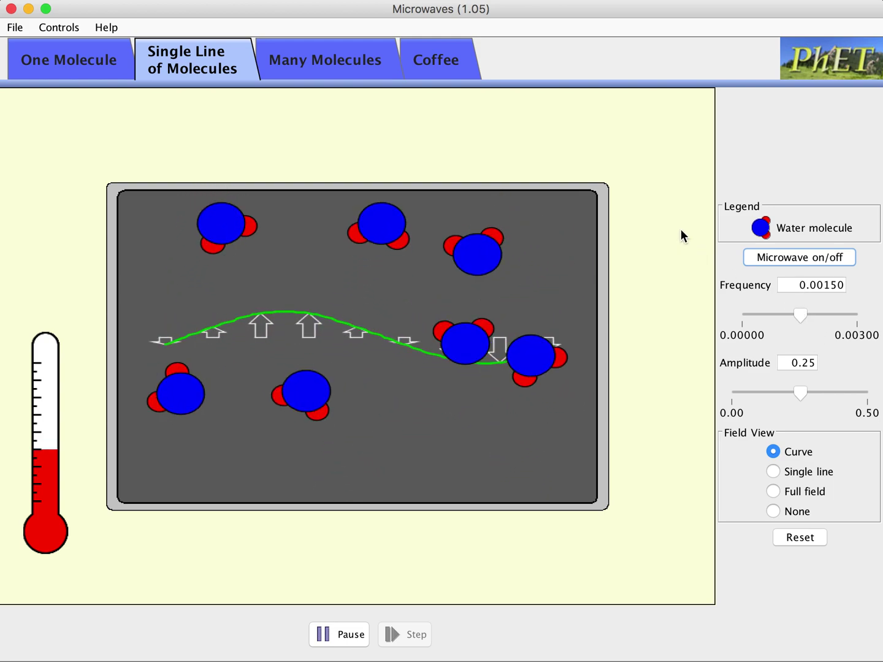
# Turn on the microwave in the Many Molecules simulation and set the frequency to 0.00257 and then 0.00045
pyautogui.click(330, 57)
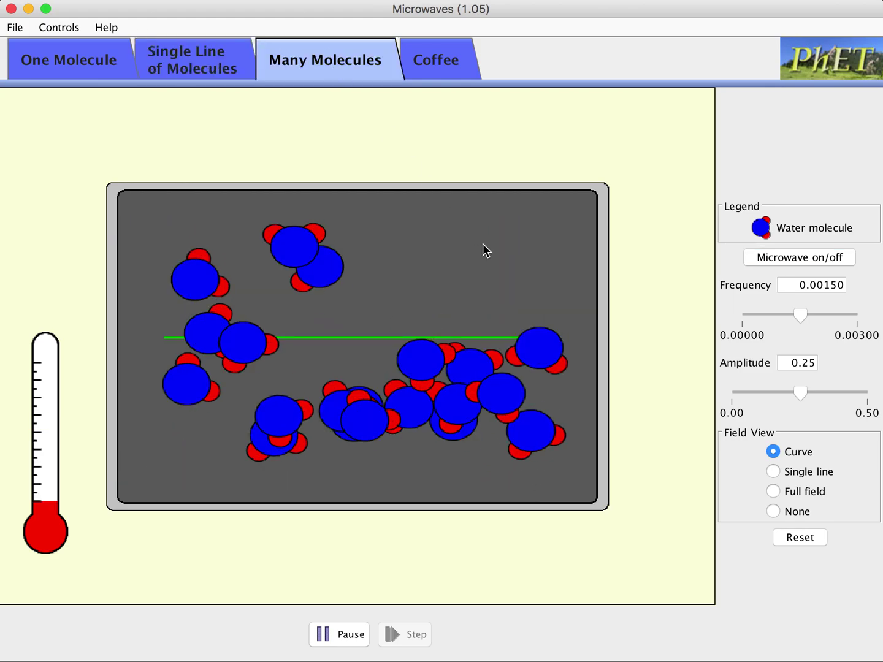
pyautogui.click(793, 256)
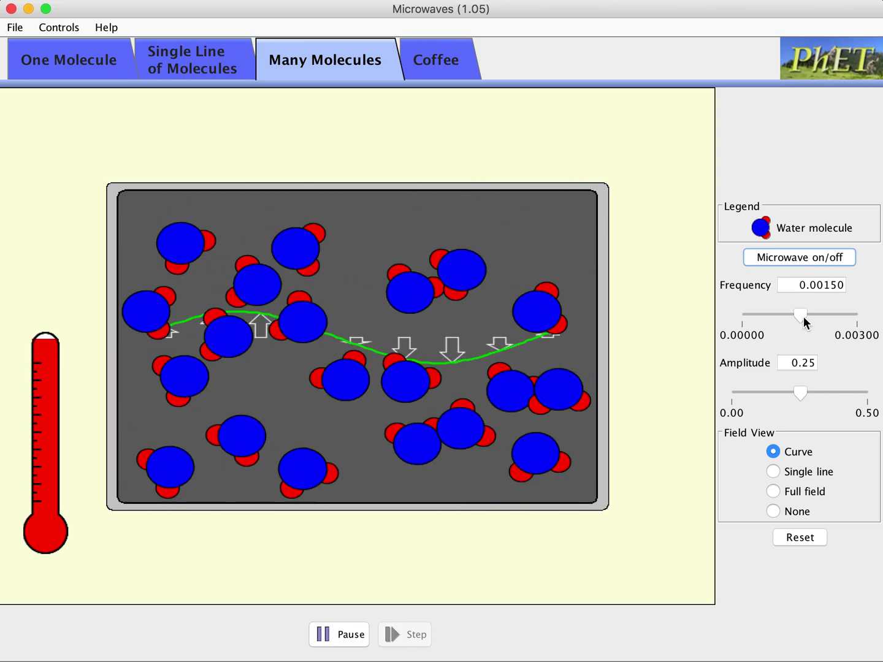
pyautogui.moveTo(802, 315); pyautogui.dragTo(842, 312)
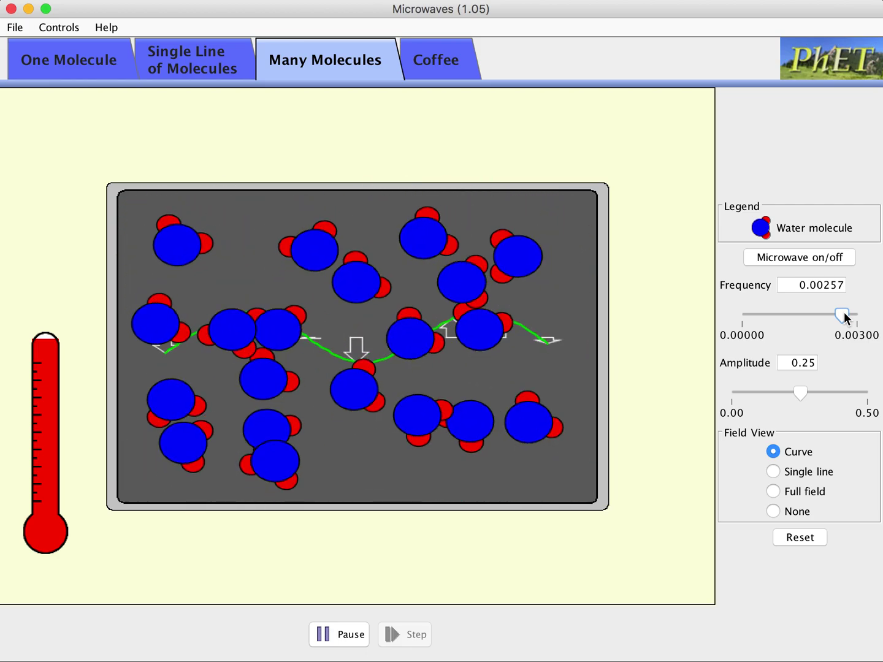
pyautogui.moveTo(843, 314); pyautogui.dragTo(761, 312)
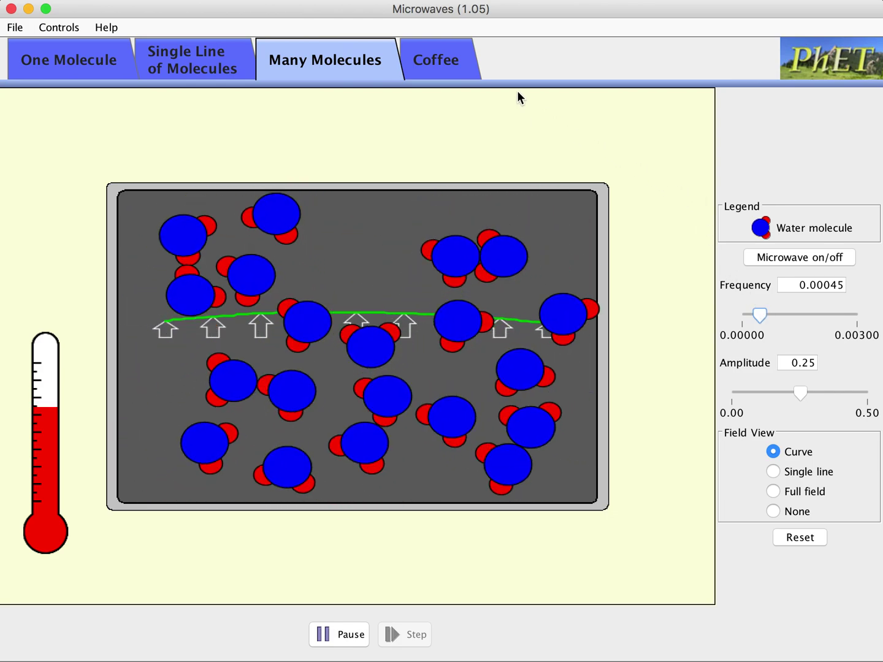
# Examine the microwave's effect on the molecules in the Coffee simulation and return to Many Molecules
pyautogui.click(457, 65)
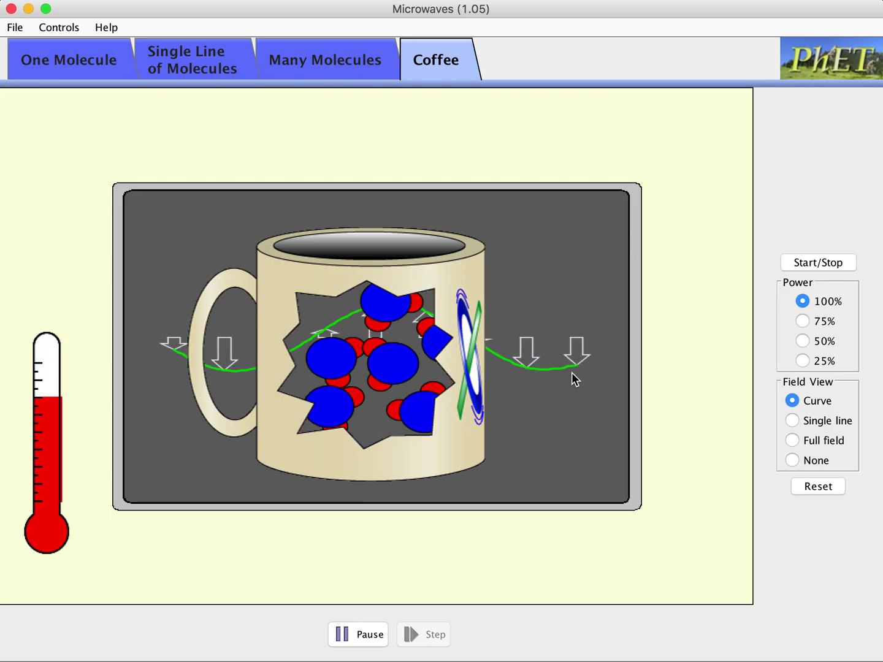
pyautogui.click(356, 62)
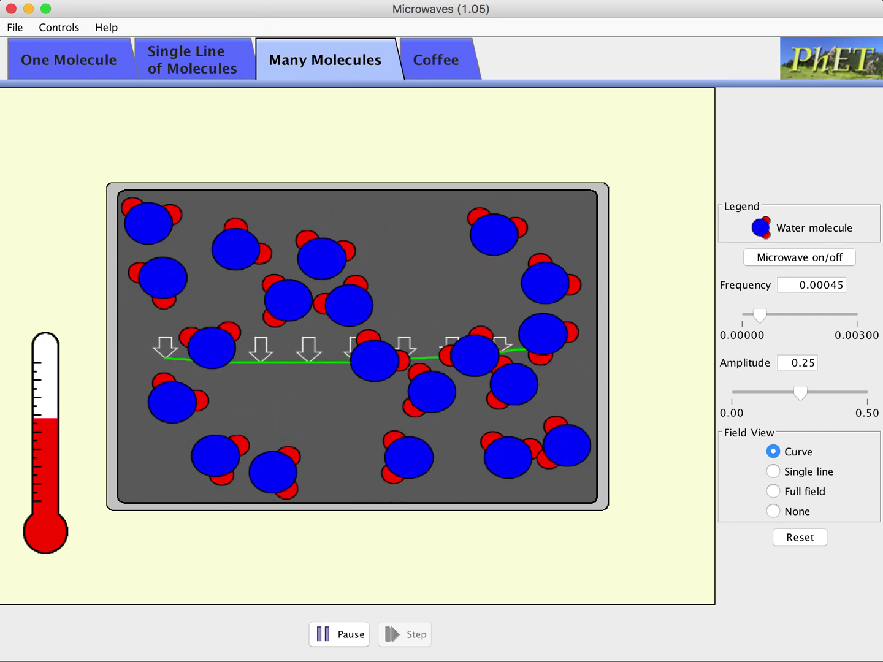
# In the One Molecule simulation, show the field as Curve and set the frequency to 0.00058
pyautogui.click(104, 64)
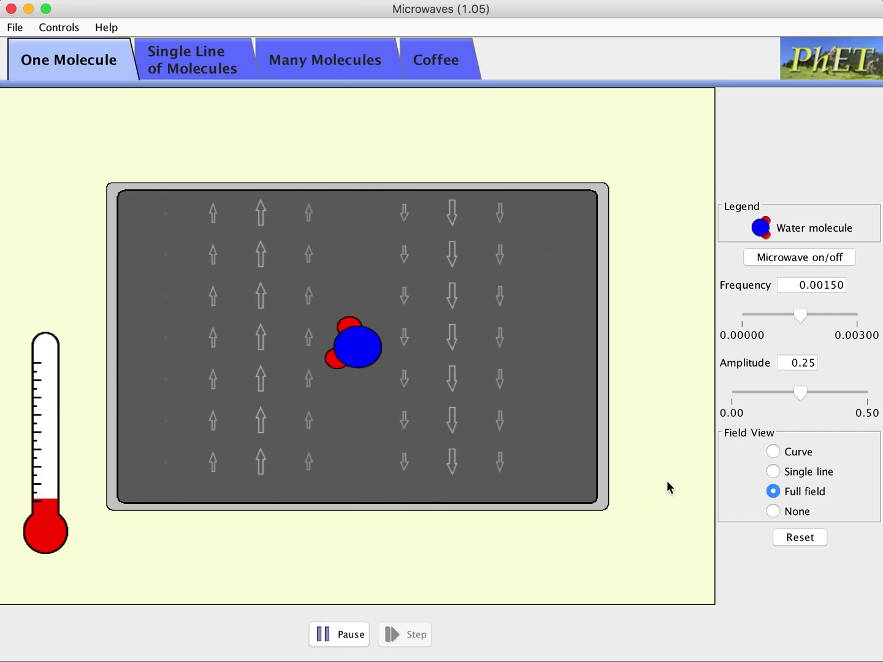
pyautogui.click(773, 451)
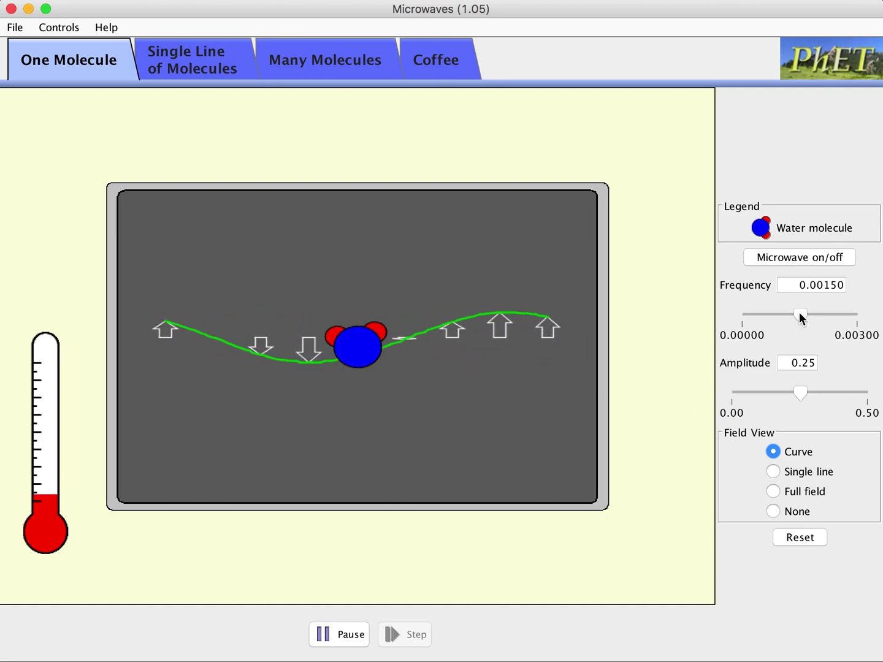
pyautogui.moveTo(799, 314); pyautogui.dragTo(765, 313)
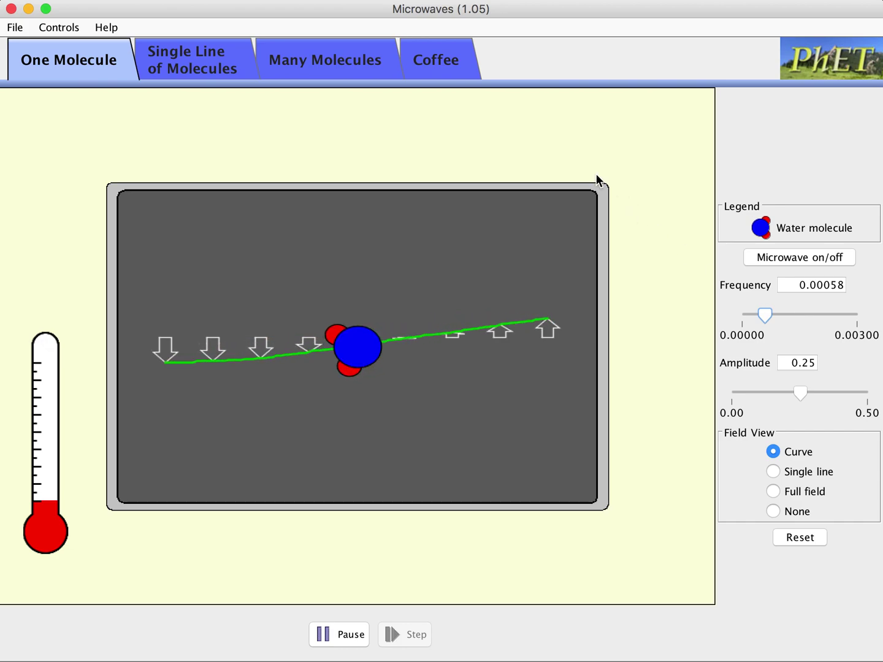
# Vary the single molecule's microwave frequency through 0.00145, 0.00197, 0.00271 and 0.00067, ending at 0.00260
pyautogui.click(218, 66)
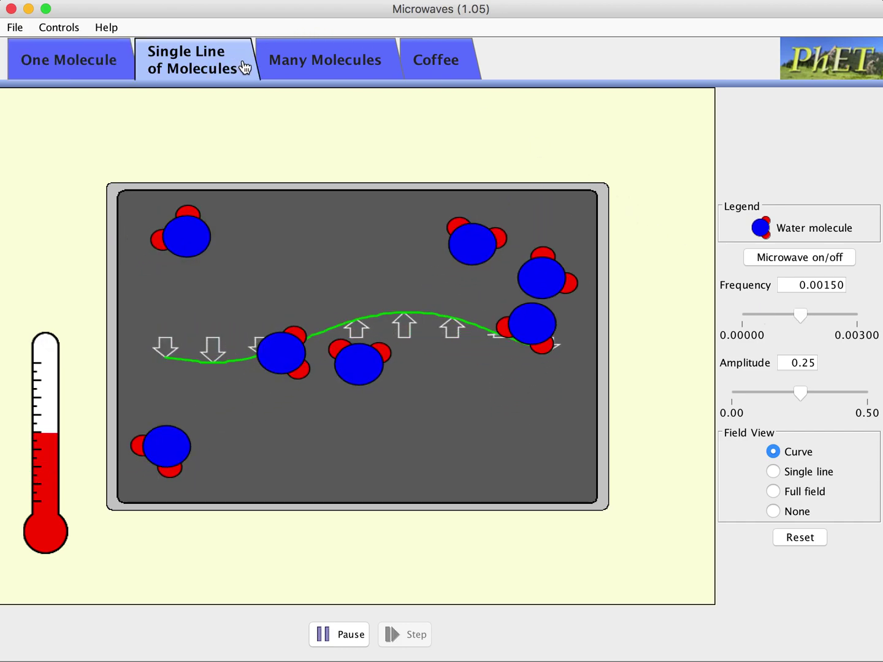
pyautogui.click(104, 64)
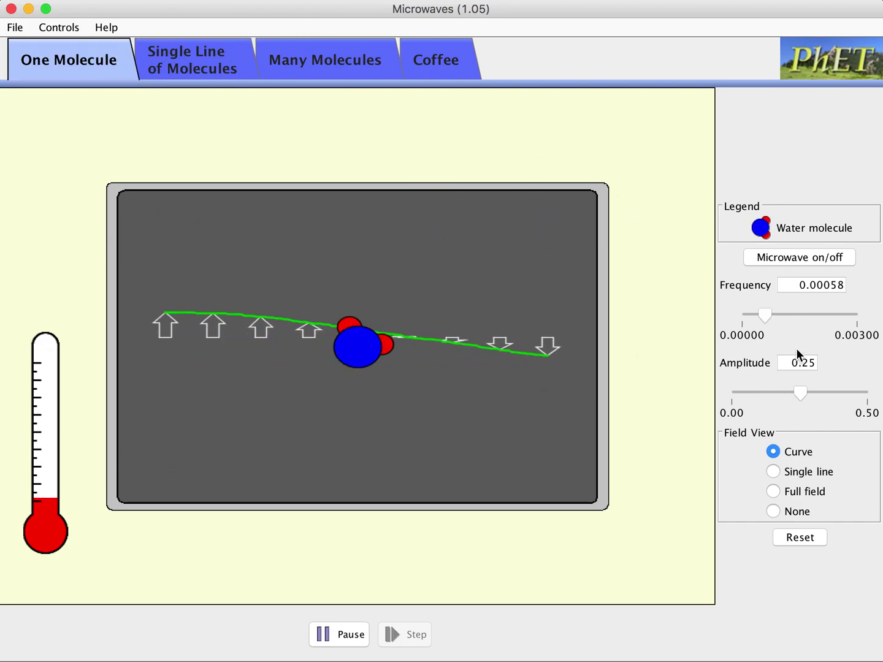
pyautogui.moveTo(769, 315); pyautogui.dragTo(803, 318)
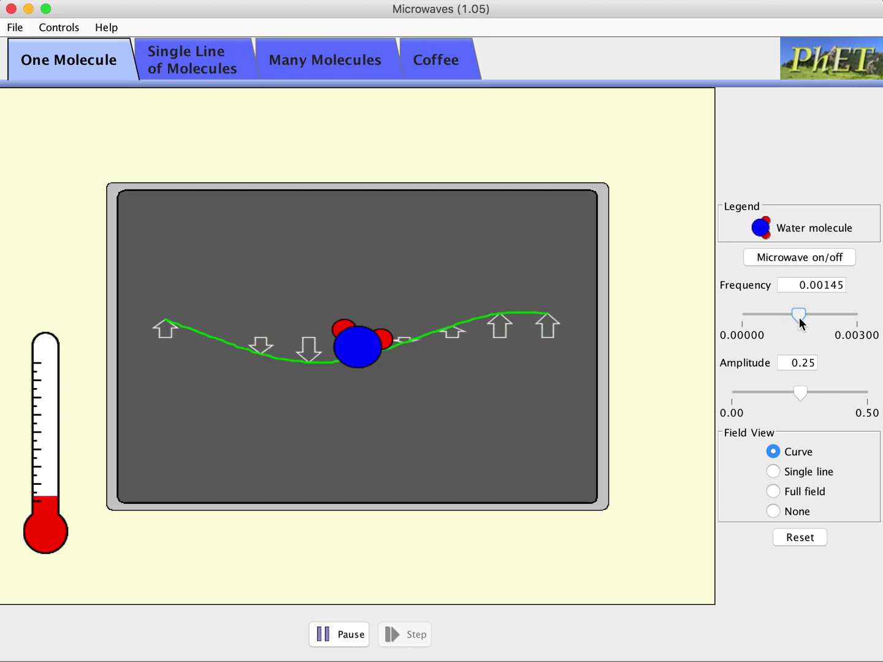
pyautogui.moveTo(798, 317); pyautogui.dragTo(819, 317)
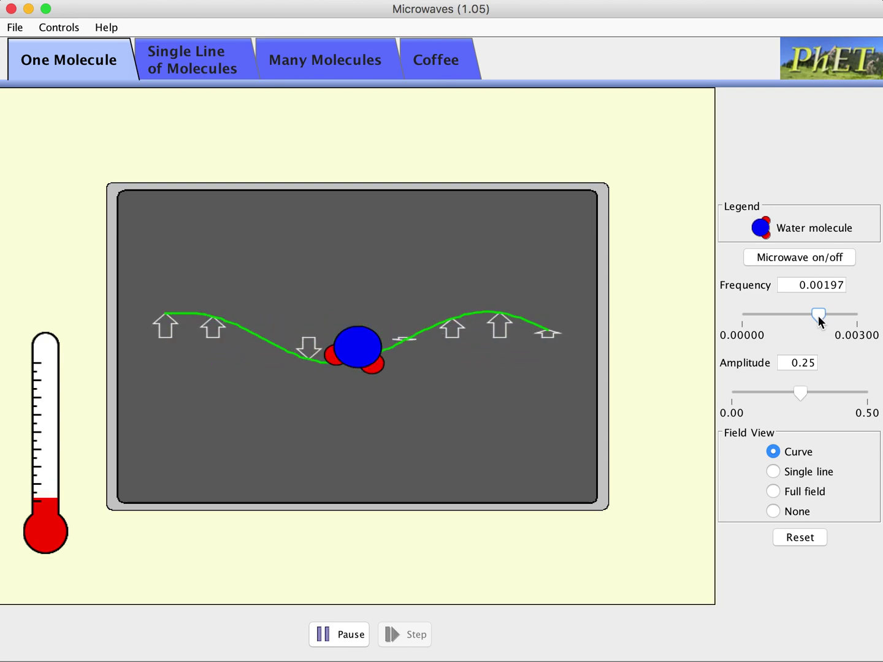
pyautogui.moveTo(818, 315); pyautogui.dragTo(846, 311)
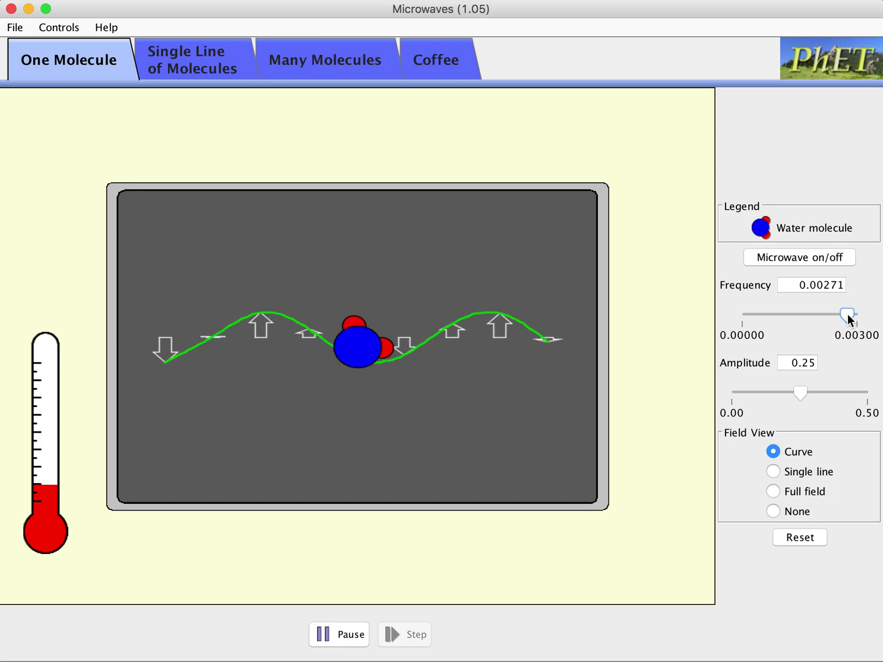
pyautogui.moveTo(847, 314); pyautogui.dragTo(769, 315)
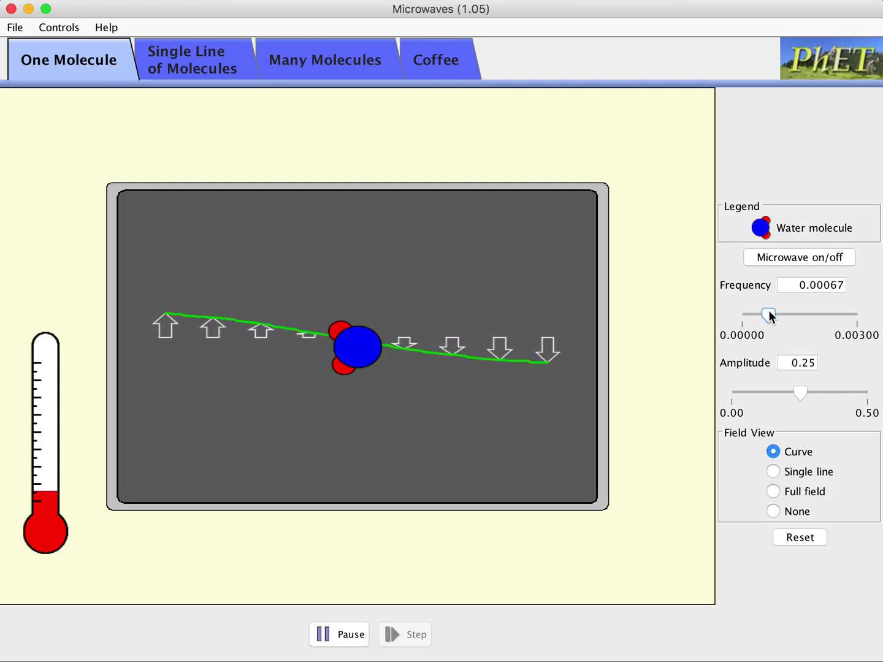
pyautogui.moveTo(770, 315); pyautogui.dragTo(844, 320)
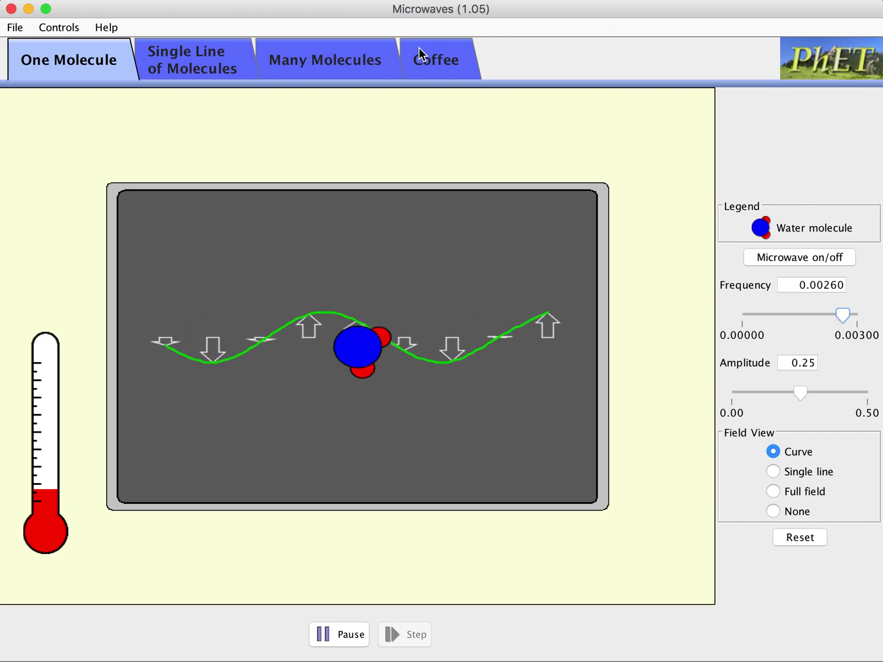
# Raise the microwave frequency in the Many Molecules simulation to 0.00262
pyautogui.click(378, 76)
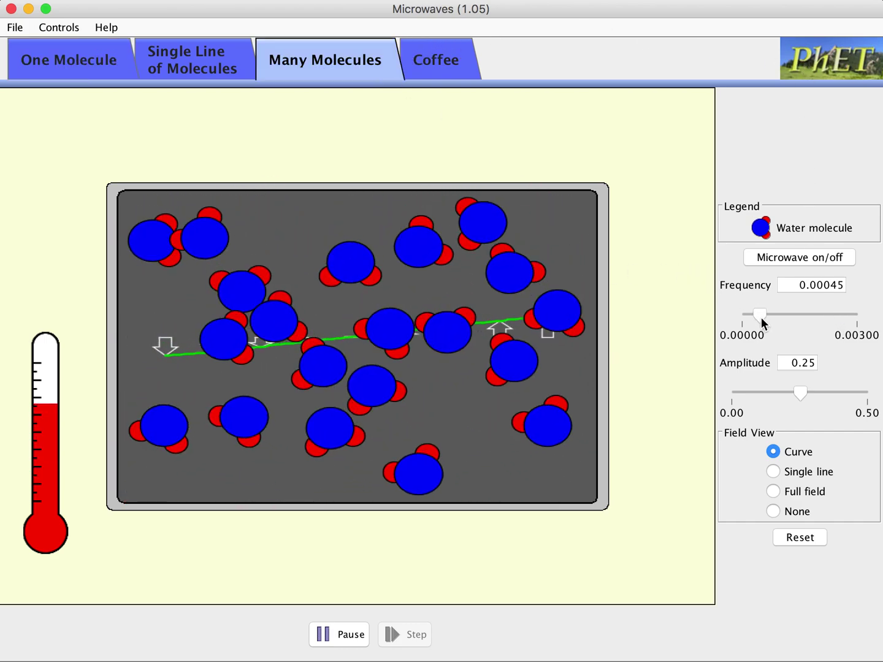
pyautogui.moveTo(761, 317); pyautogui.dragTo(845, 328)
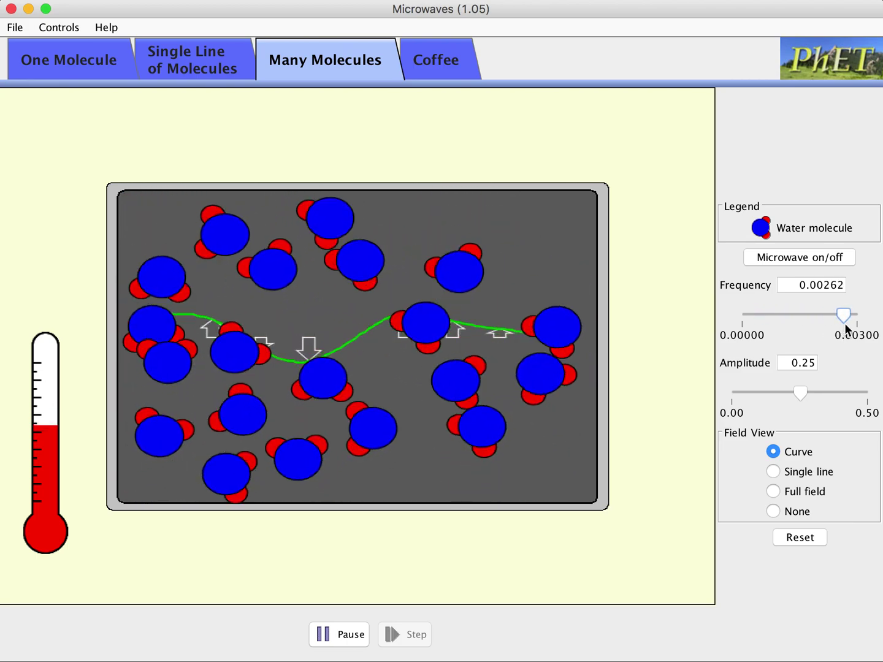